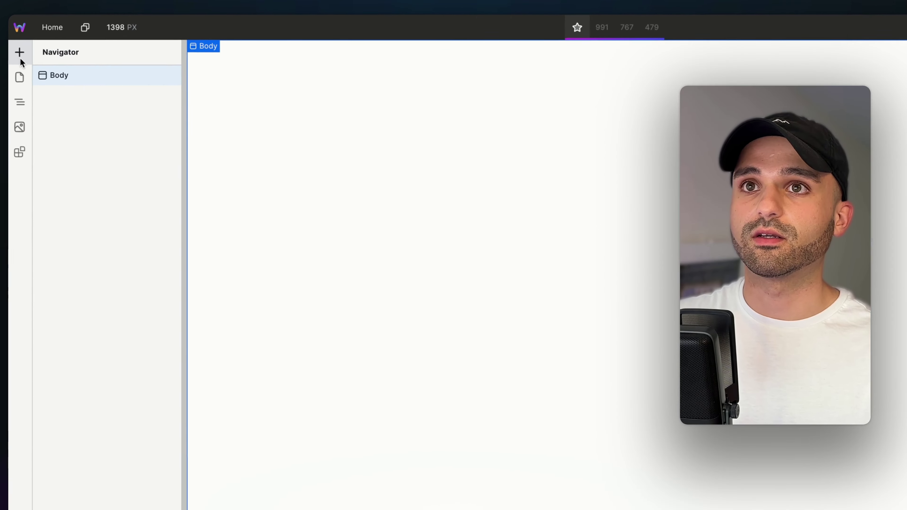
# Step: Add a Box to the page body and set its Tag to section
pyautogui.click(42, 105)
pyautogui.click(62, 132)
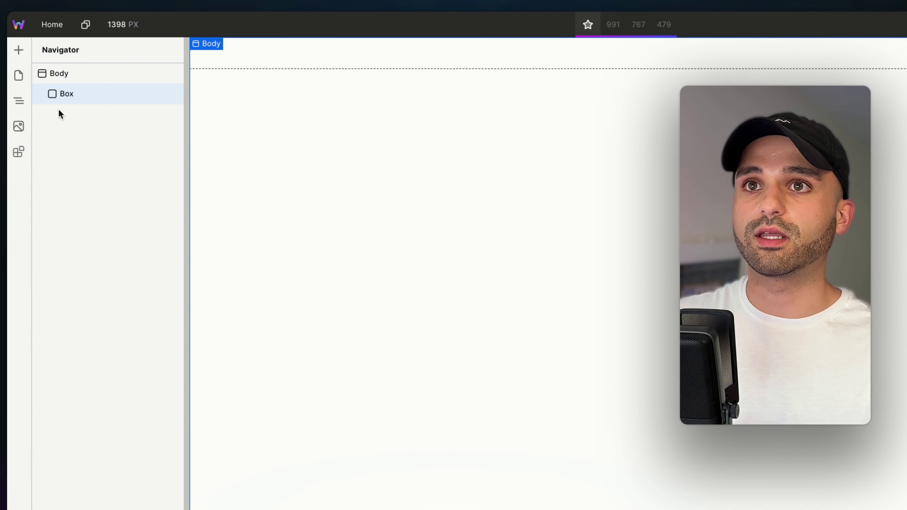
pyautogui.click(733, 56)
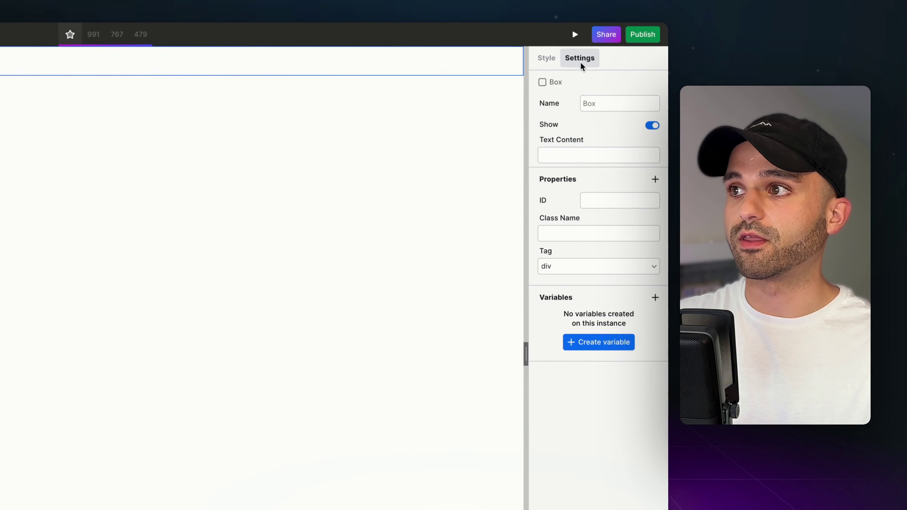
pyautogui.click(571, 269)
pyautogui.click(552, 411)
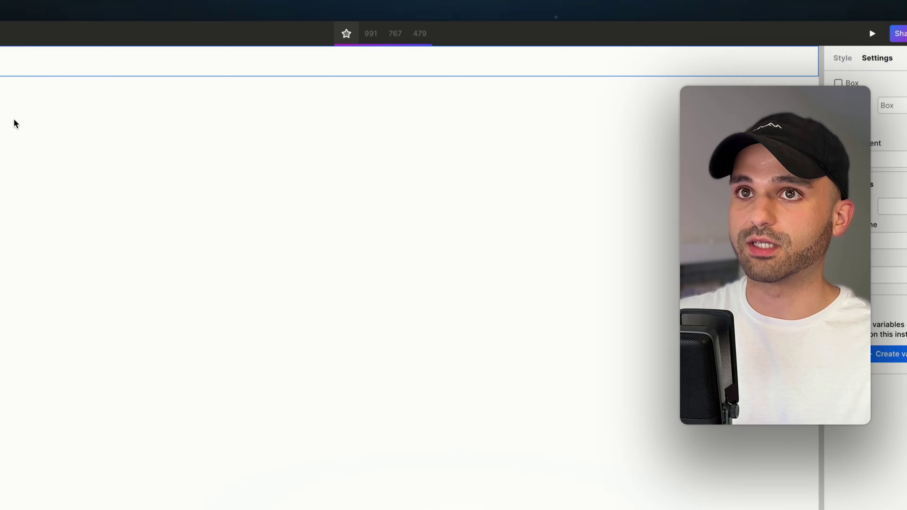
# Step: Add a nested Box inside the section and rename it Card
pyautogui.click(26, 58)
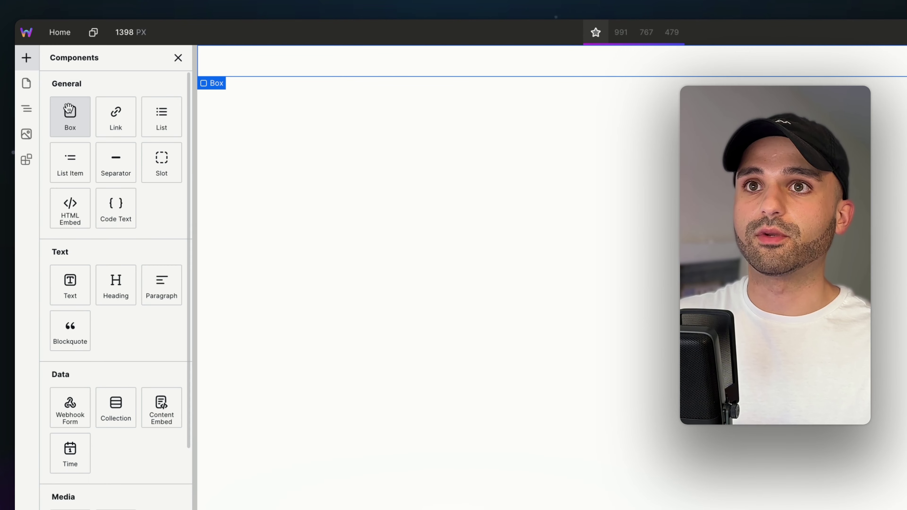
pyautogui.click(68, 108)
pyautogui.doubleClick(85, 122)
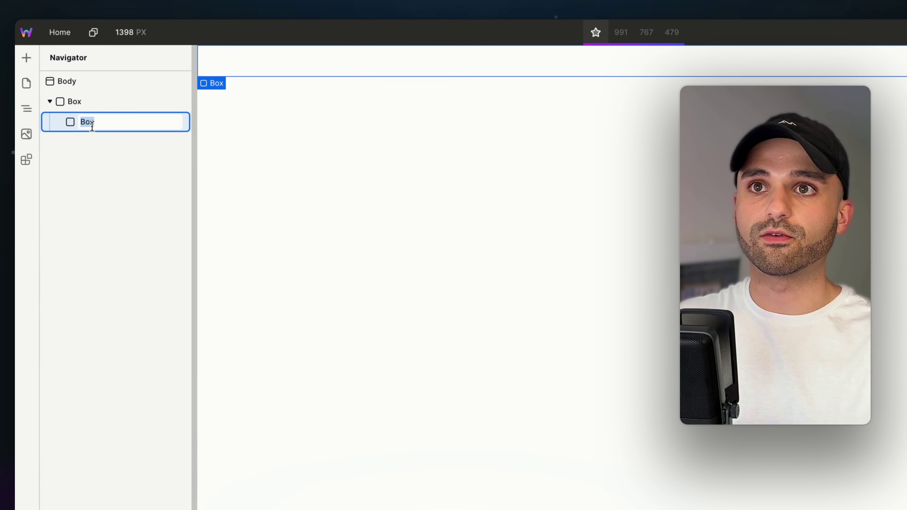
pyautogui.press('Return')
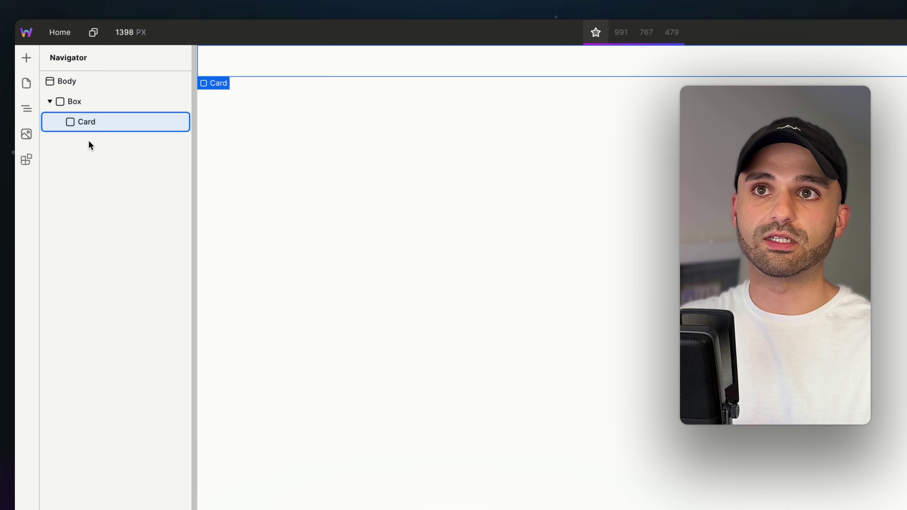
# Step: Insert a Heading and then a Paragraph inside Card
pyautogui.click(25, 58)
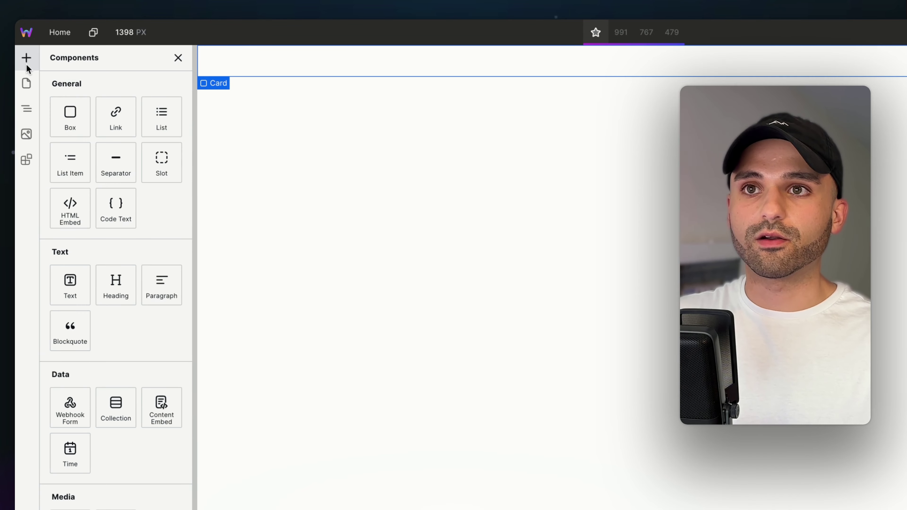
pyautogui.click(113, 297)
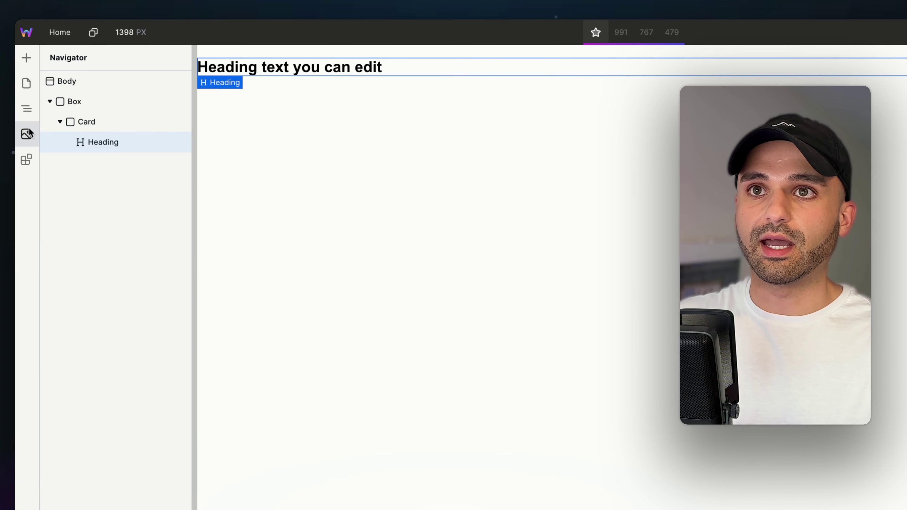
pyautogui.click(26, 58)
pyautogui.click(157, 282)
# Step: Give the Card 25px padding
pyautogui.click(122, 125)
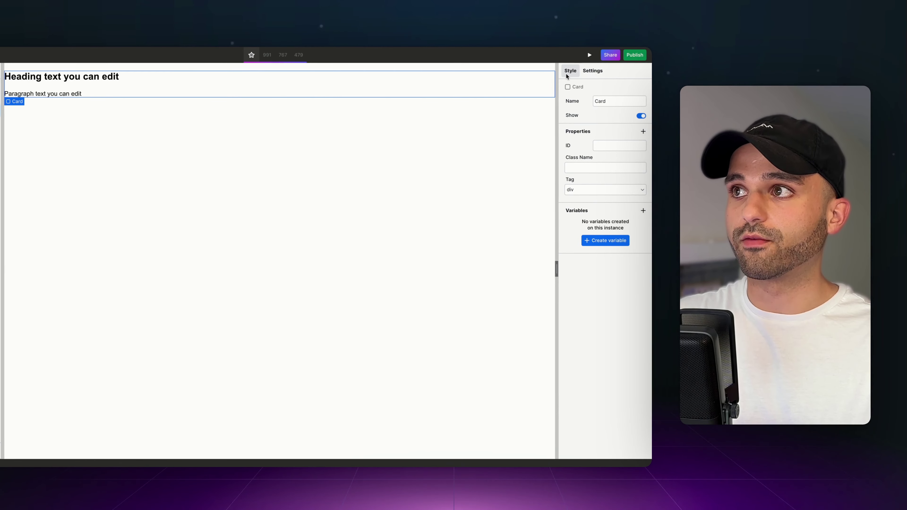
pyautogui.click(569, 72)
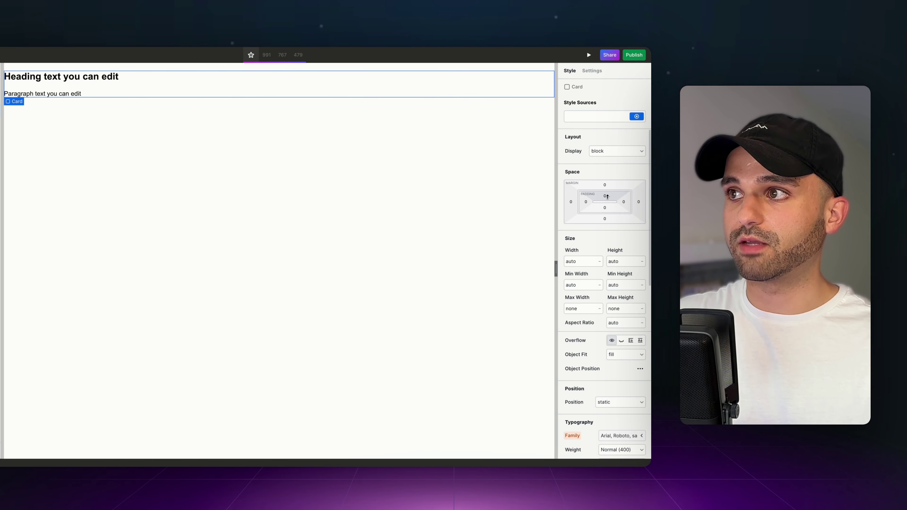
pyautogui.moveTo(606, 196); pyautogui.dragTo(606, 186)
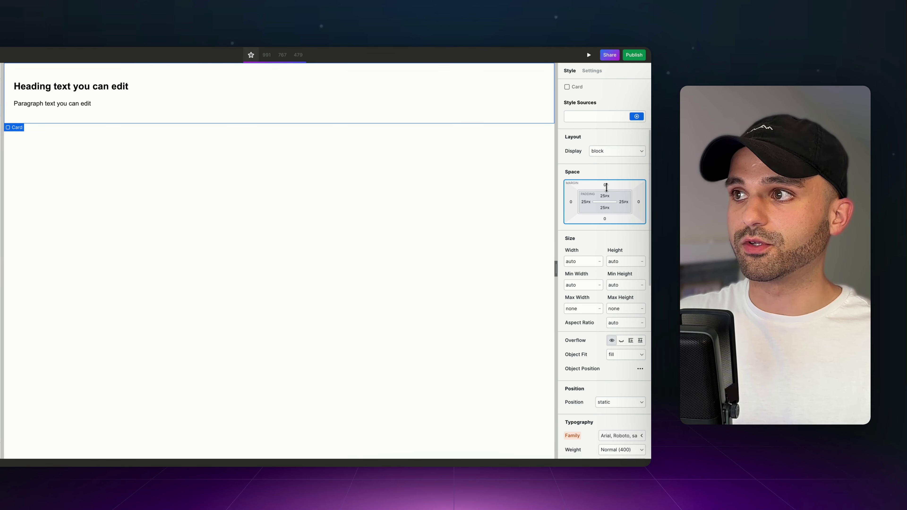
# Step: Set the Card's background colour to dark grey and its text colour to light grey
pyautogui.scroll(-6, 623, 300)
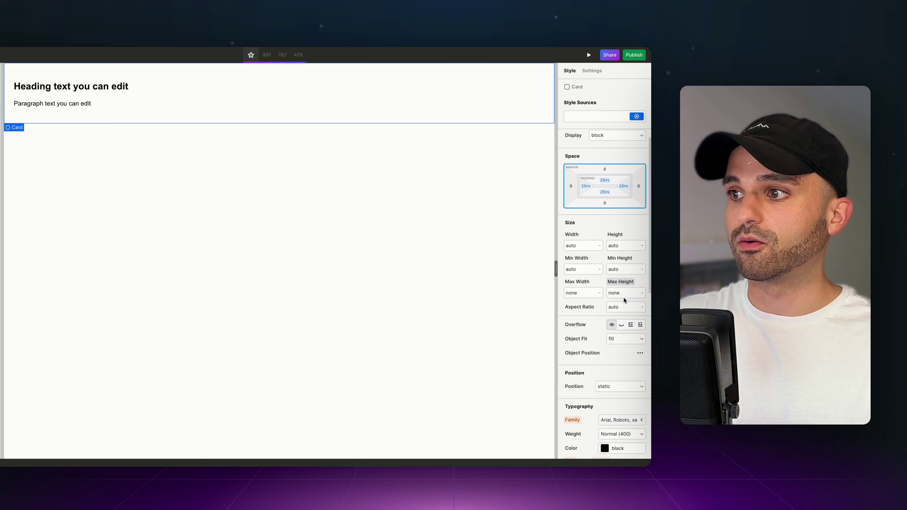
pyautogui.click(604, 350)
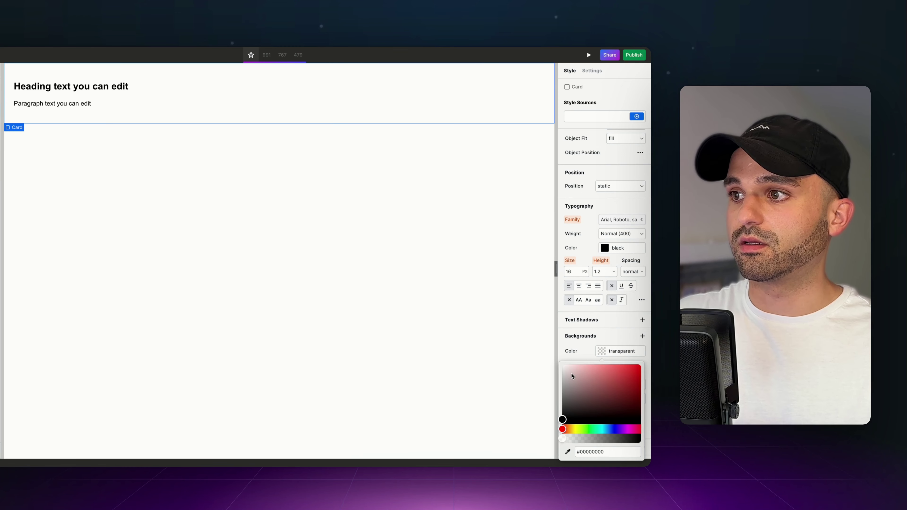
pyautogui.moveTo(568, 393); pyautogui.dragTo(545, 414)
pyautogui.click(545, 413)
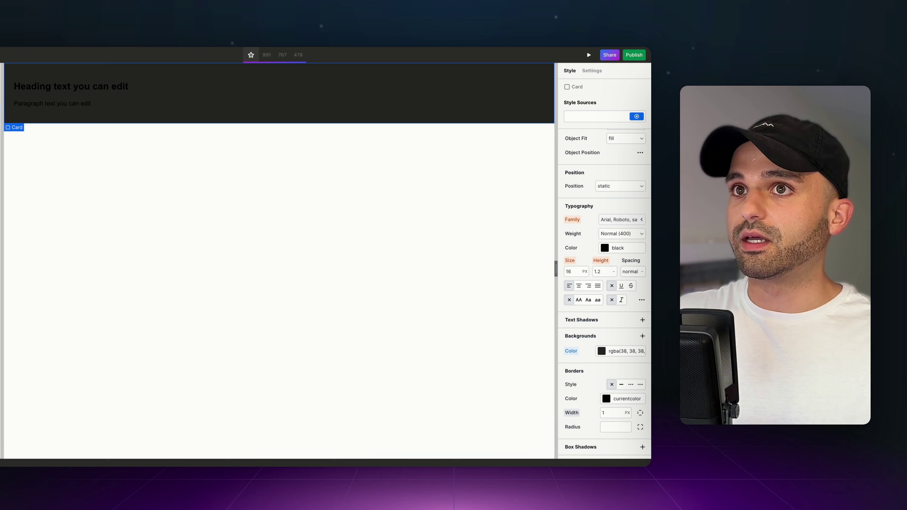
pyautogui.click(604, 247)
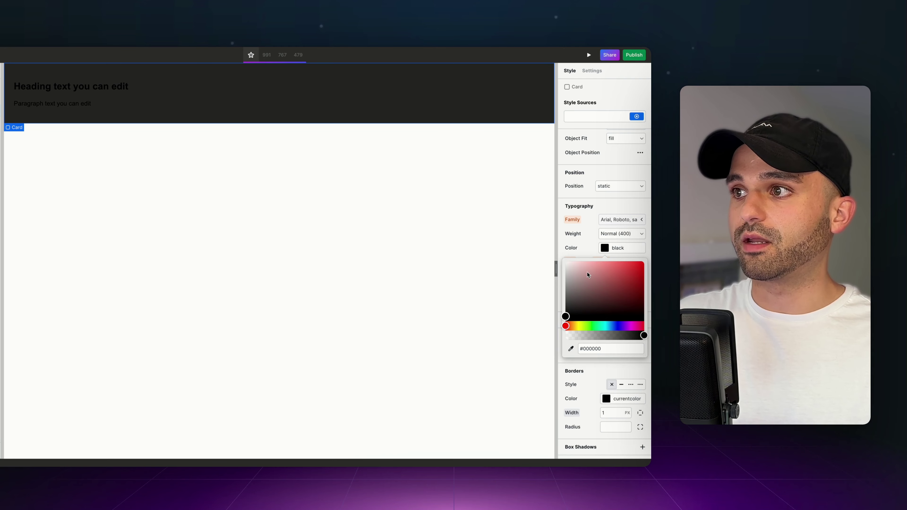
pyautogui.moveTo(587, 272); pyautogui.dragTo(569, 269)
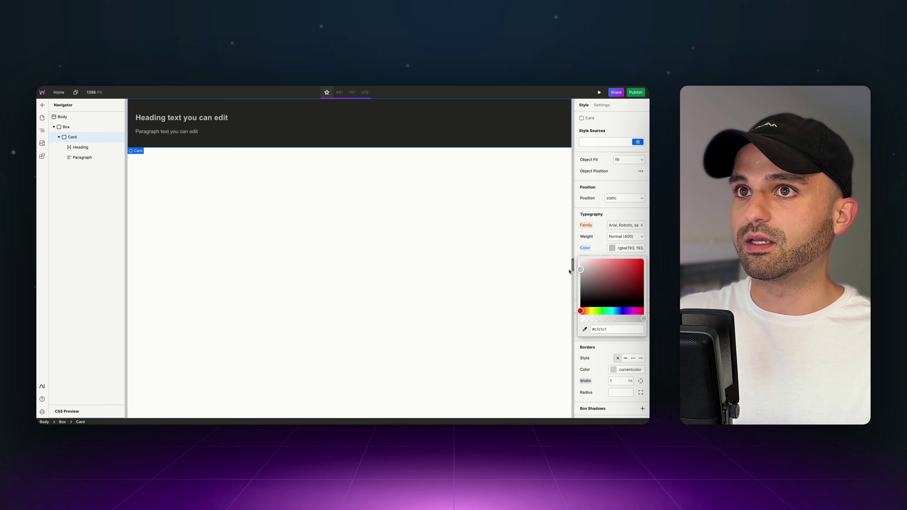
pyautogui.click(625, 371)
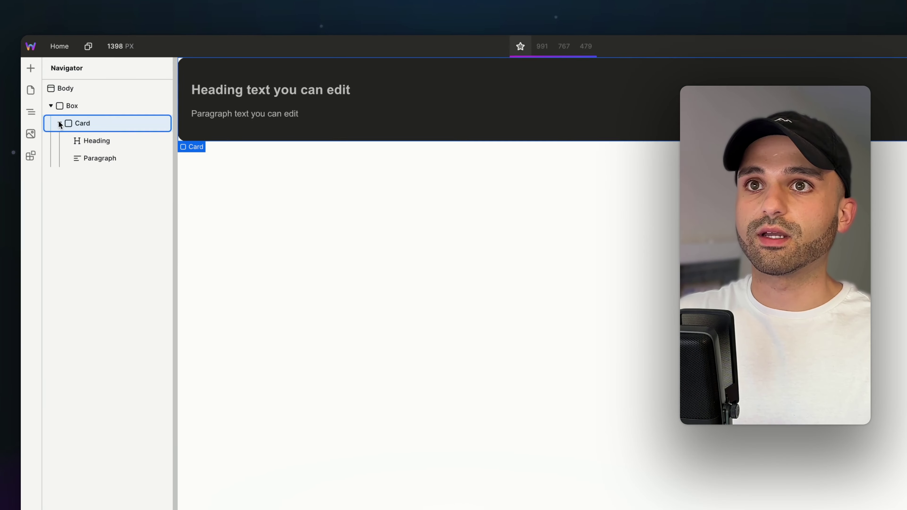
# Step: Add another Box inside the section and name it Card
pyautogui.click(58, 137)
pyautogui.click(66, 127)
pyautogui.click(42, 104)
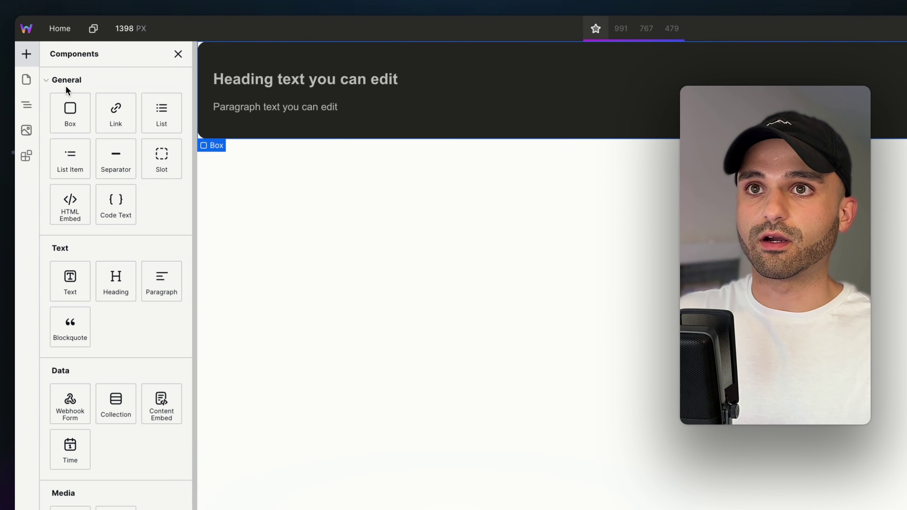
pyautogui.click(70, 114)
pyautogui.write('Card')
pyautogui.press('Return')
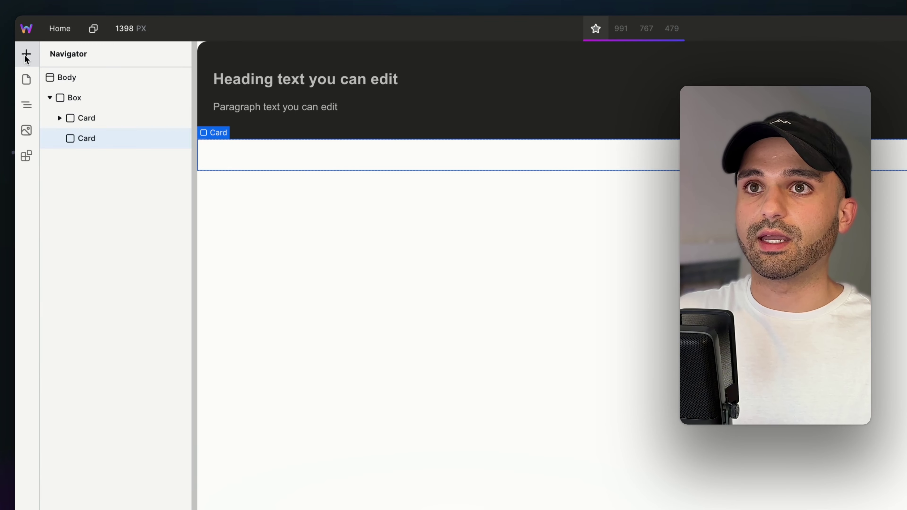
# Step: Insert a Heading and a Paragraph into the second Card
pyautogui.click(26, 54)
pyautogui.click(116, 281)
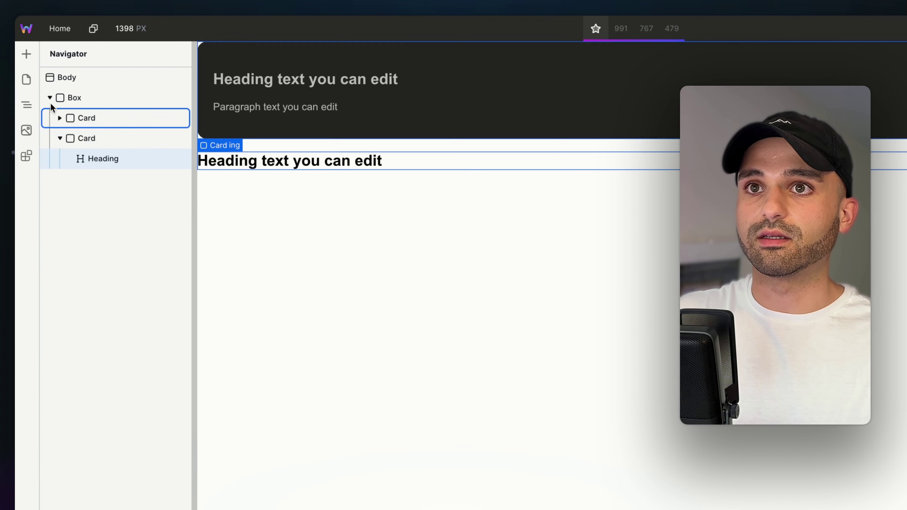
pyautogui.click(26, 54)
pyautogui.click(161, 286)
# Step: Set the second Card's background colour to neutral grey #8a8a8a
pyautogui.click(87, 138)
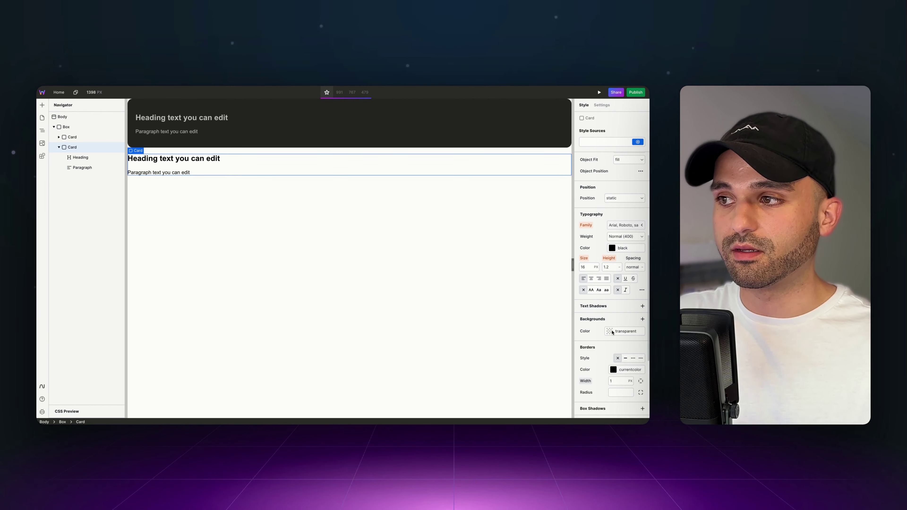
pyautogui.click(612, 332)
pyautogui.click(593, 357)
pyautogui.moveTo(584, 363)
pyautogui.mouseDown()
pyautogui.moveTo(579, 377)
pyautogui.moveTo(578, 363)
pyautogui.mouseUp()
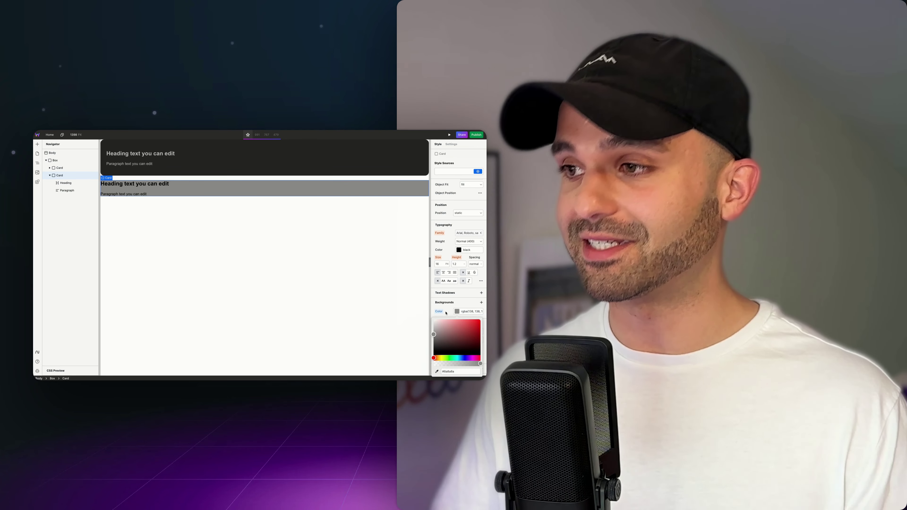
pyautogui.press('Escape')
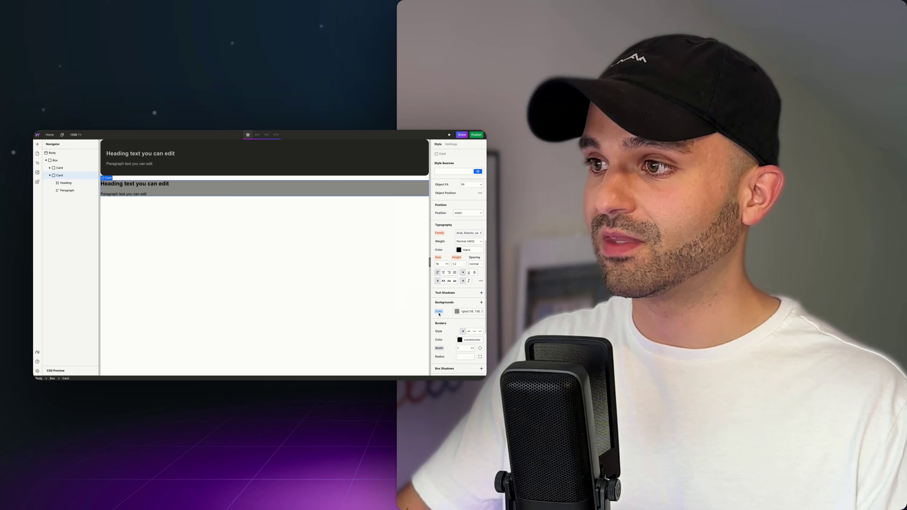
# Step: Reset the second Card's background colour to transparent
pyautogui.click(446, 312)
pyautogui.click(428, 298)
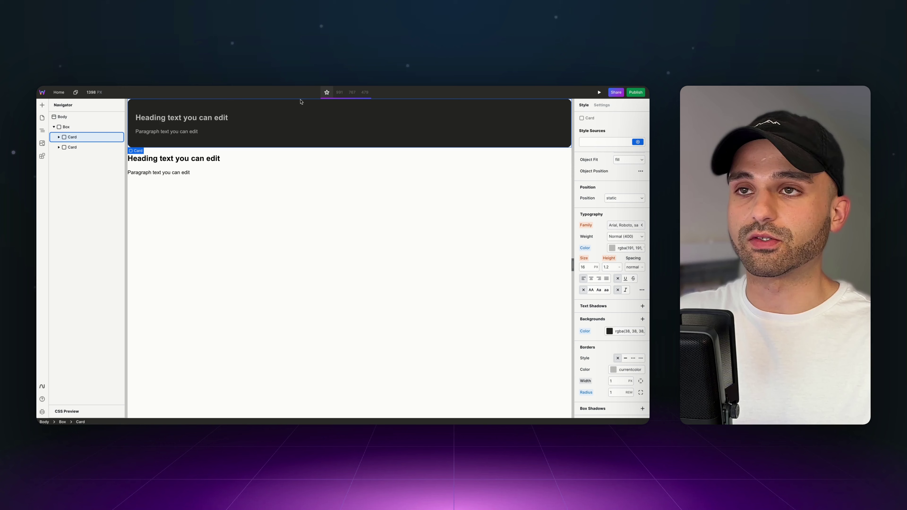
pyautogui.click(91, 148)
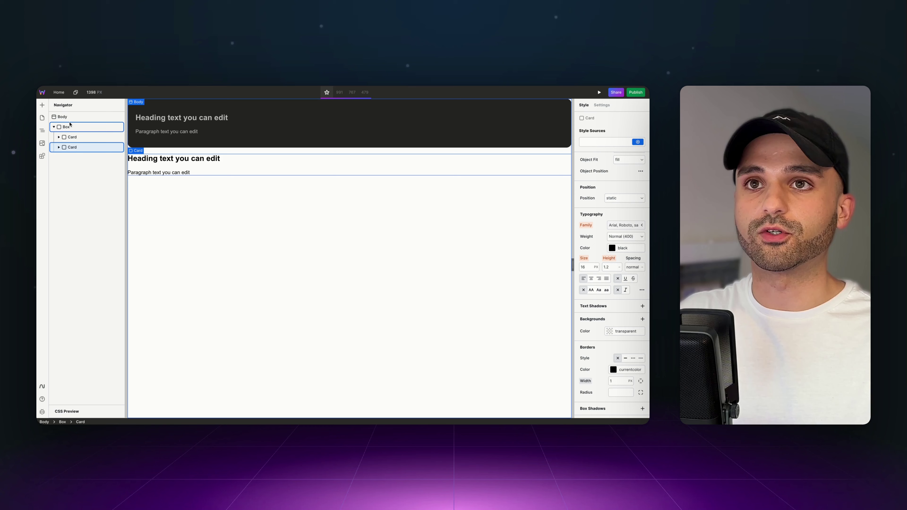
# Step: Review the first Card's local styles: dark background, light text, 25px padding, 1rem radius
pyautogui.click(81, 137)
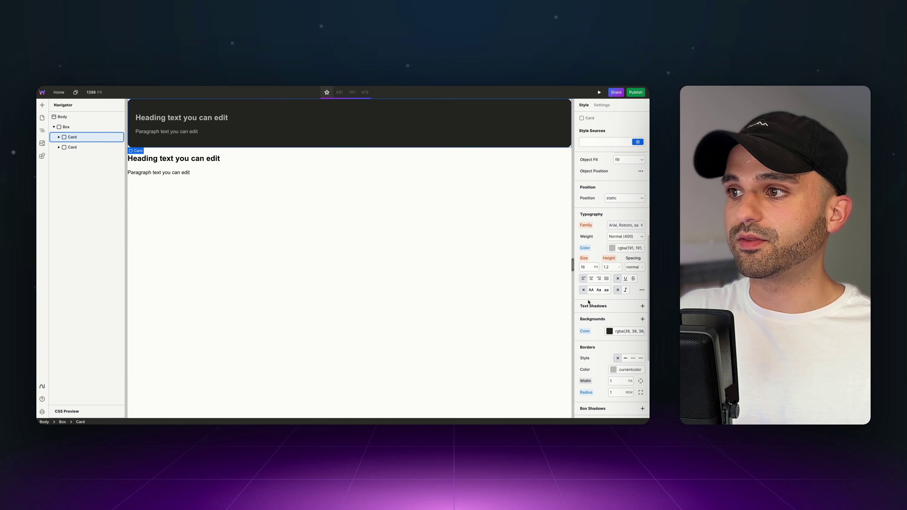
pyautogui.scroll(-2, 587, 336)
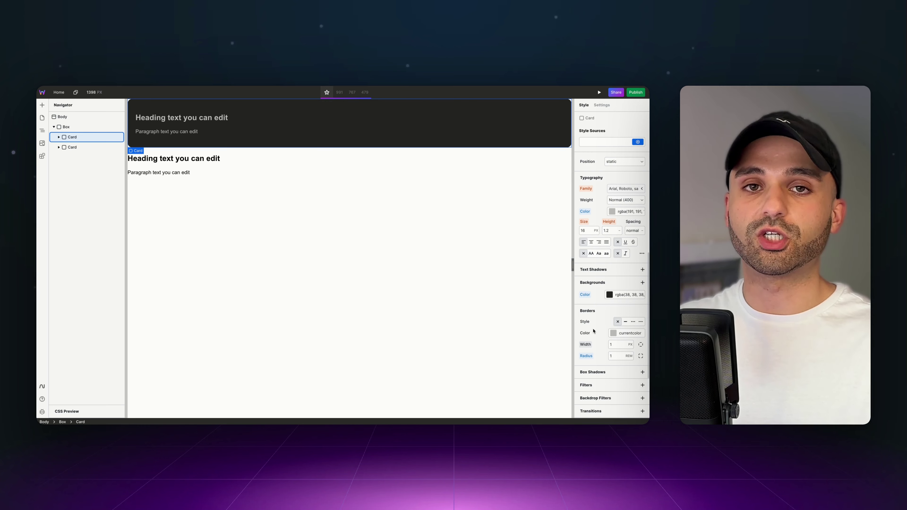
pyautogui.scroll(10, 634, 156)
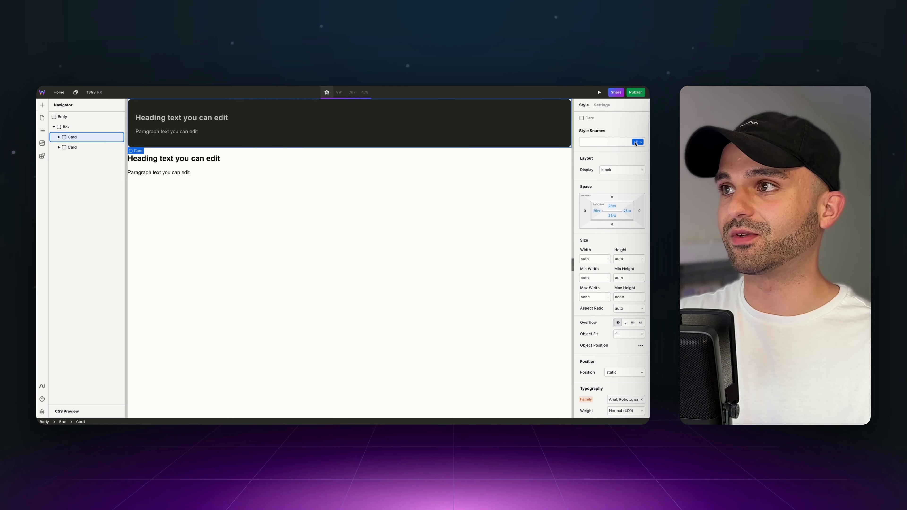
# Step: Convert the first Card's local styles into a Card token and apply it to the second Card
pyautogui.click(638, 142)
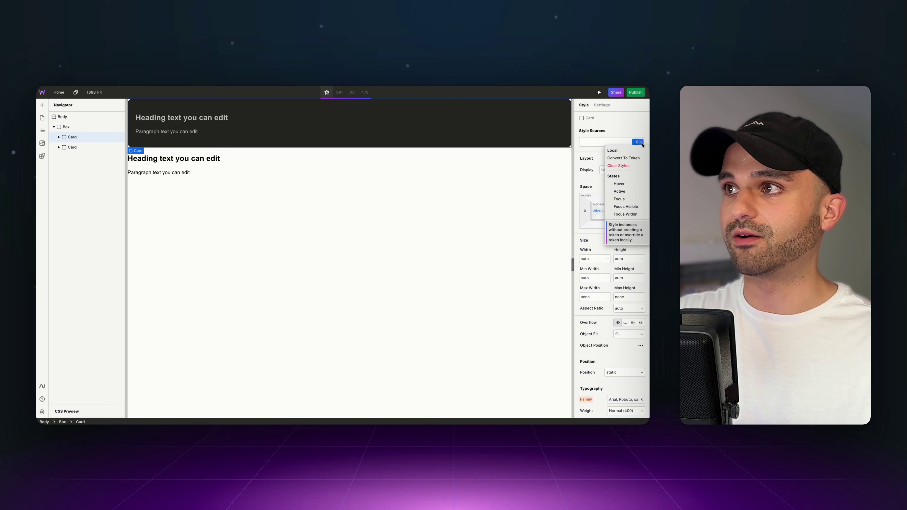
pyautogui.click(638, 159)
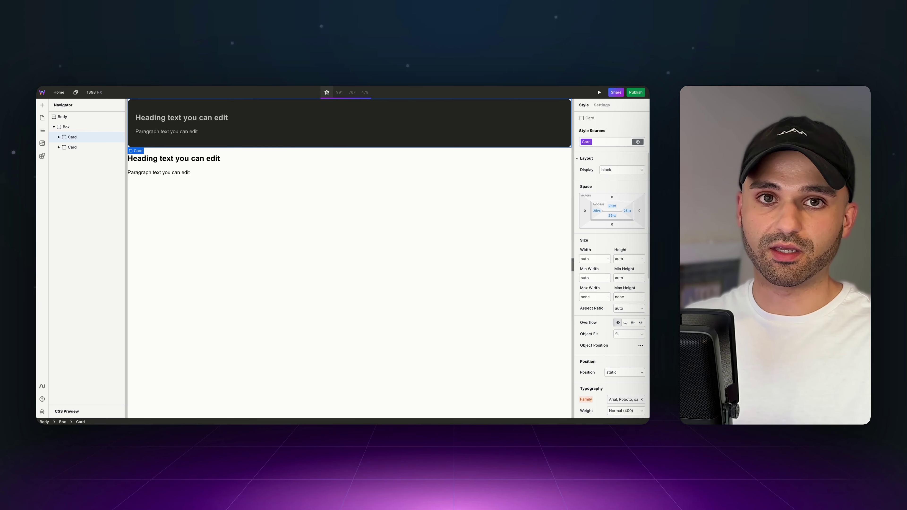
pyautogui.click(88, 148)
pyautogui.click(606, 142)
pyautogui.write('ca')
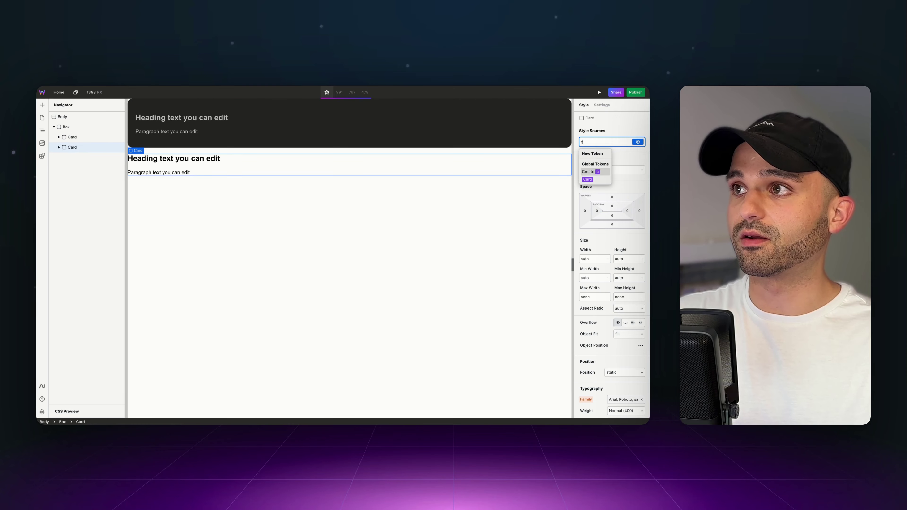
pyautogui.click(594, 180)
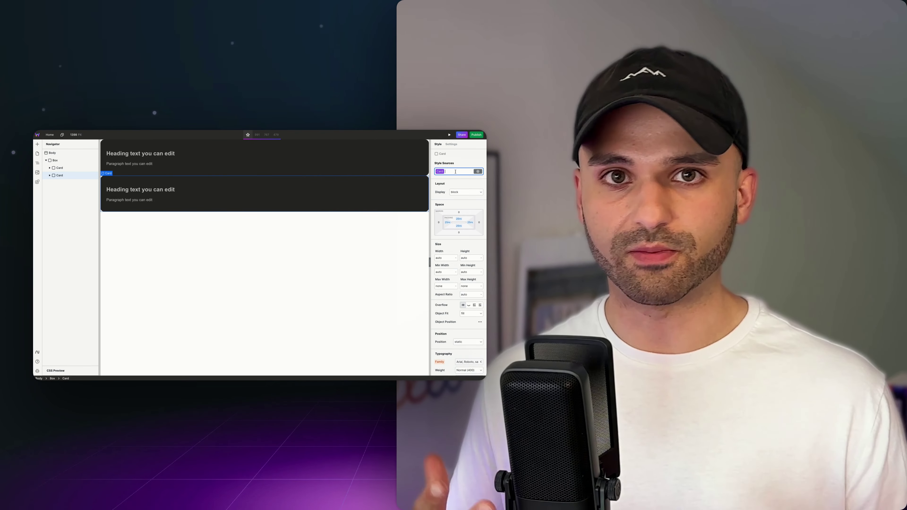
# Step: Create a new border token on the second Card
pyautogui.write('bo')
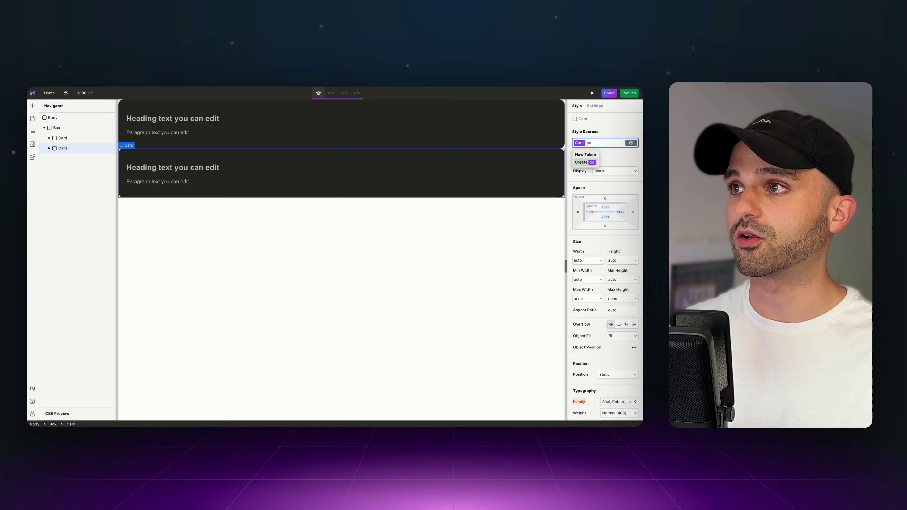
pyautogui.write('rder')
pyautogui.press('Return')
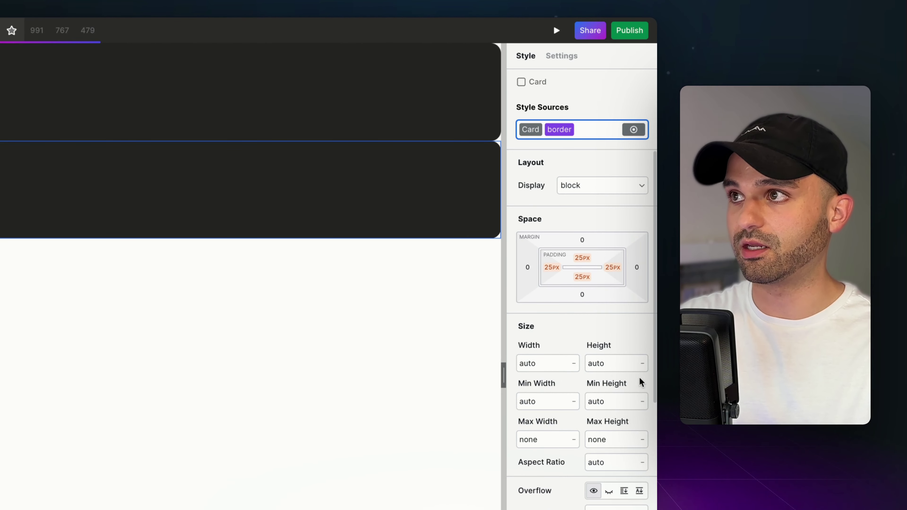
pyautogui.scroll(-10, 639, 381)
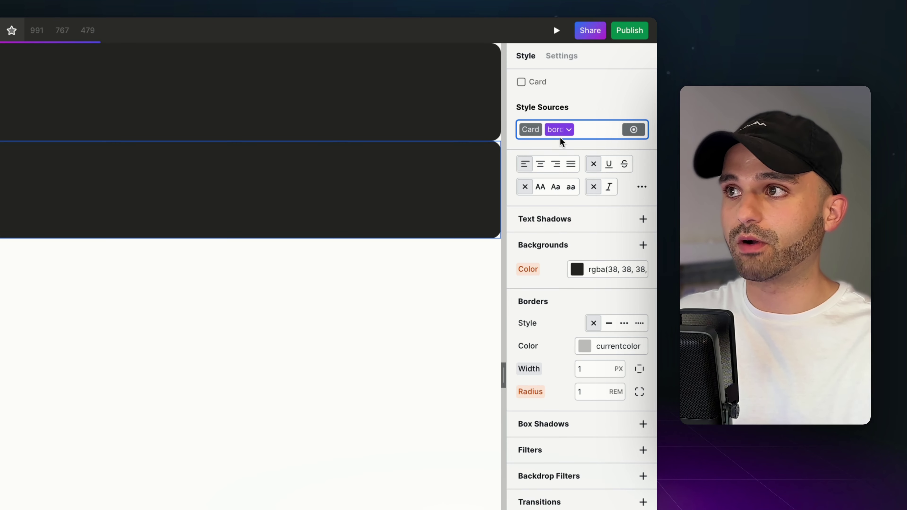
# Step: Give the border token a solid, dark grey, 3px border
pyautogui.click(609, 323)
pyautogui.click(584, 346)
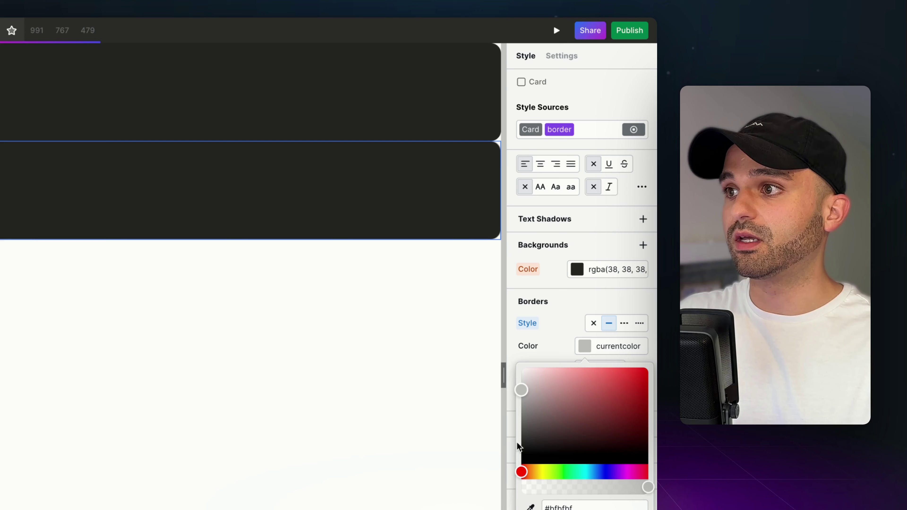
pyautogui.moveTo(521, 429)
pyautogui.mouseDown()
pyautogui.moveTo(524, 412)
pyautogui.moveTo(523, 440)
pyautogui.moveTo(513, 429)
pyautogui.mouseUp()
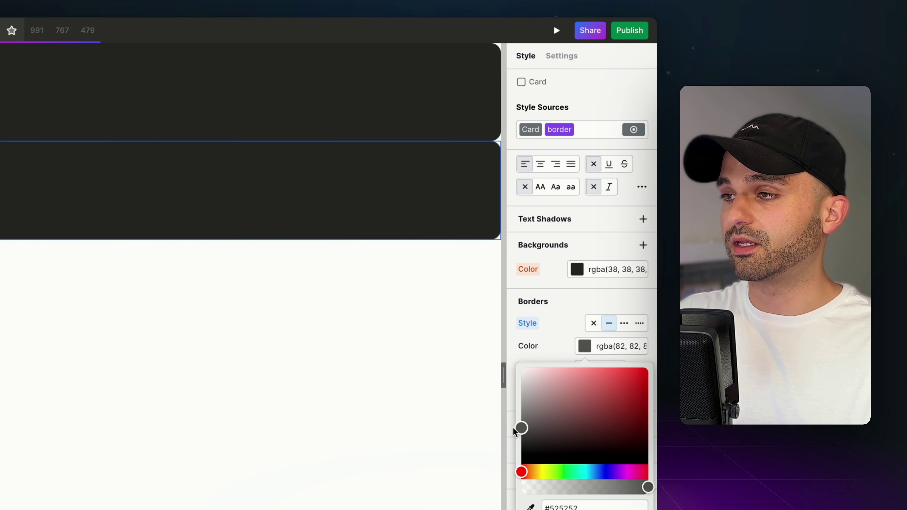
pyautogui.click(546, 337)
pyautogui.click(593, 368)
pyautogui.write('3')
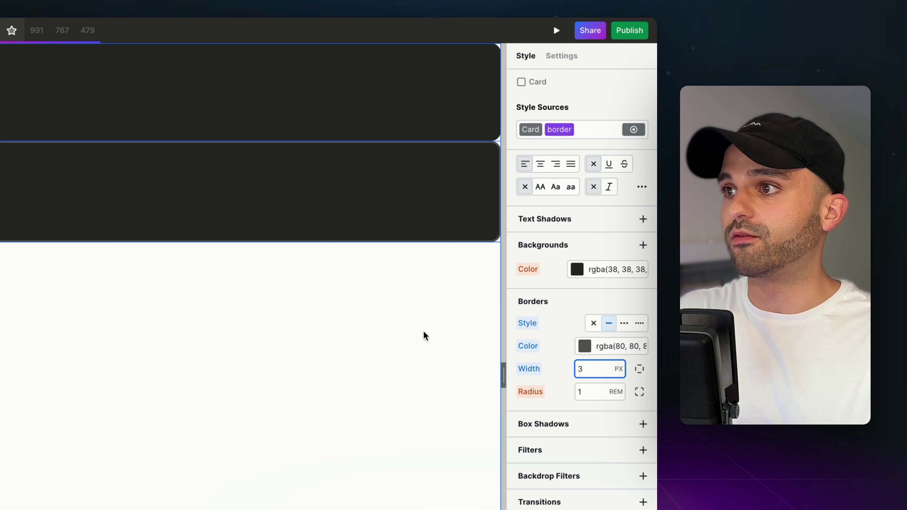
# Step: Remove the border token from the second Card and re-add the existing border token
pyautogui.click(559, 129)
pyautogui.press('BackSpace')
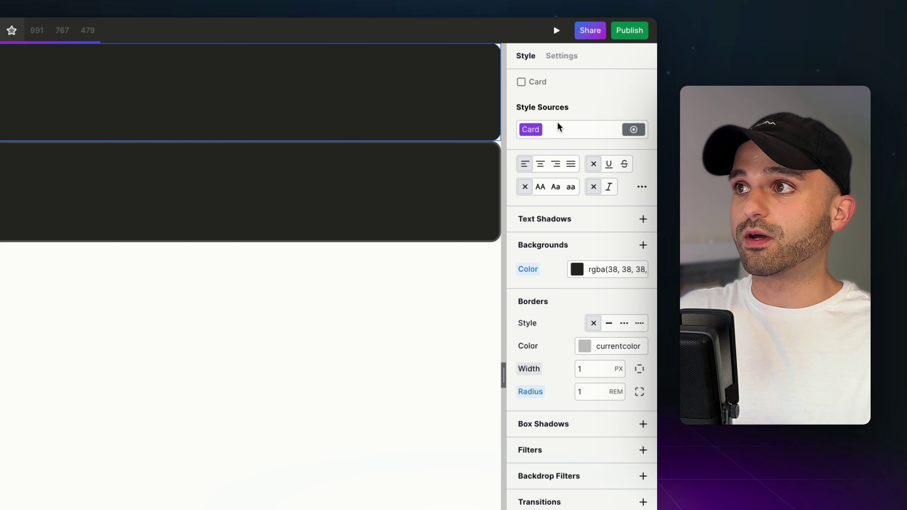
pyautogui.click(558, 128)
pyautogui.write('bo')
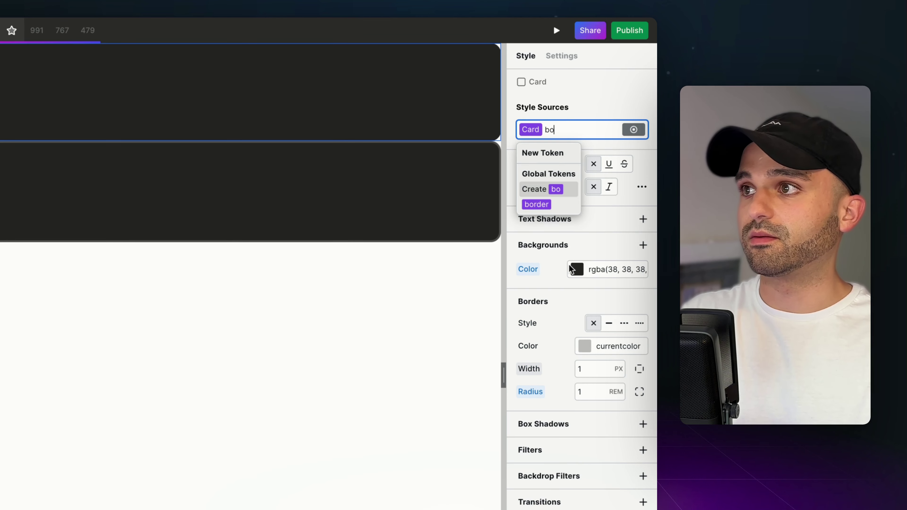
pyautogui.click(542, 205)
# Step: Adjust the Card token's background colour to a grey shade
pyautogui.click(527, 132)
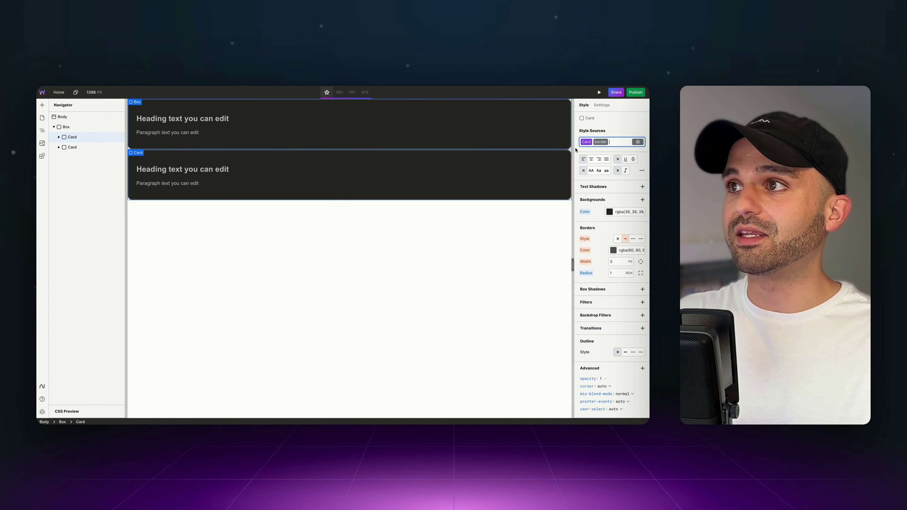
pyautogui.click(609, 212)
pyautogui.moveTo(578, 256)
pyautogui.mouseDown()
pyautogui.moveTo(578, 232)
pyautogui.moveTo(575, 260)
pyautogui.mouseUp()
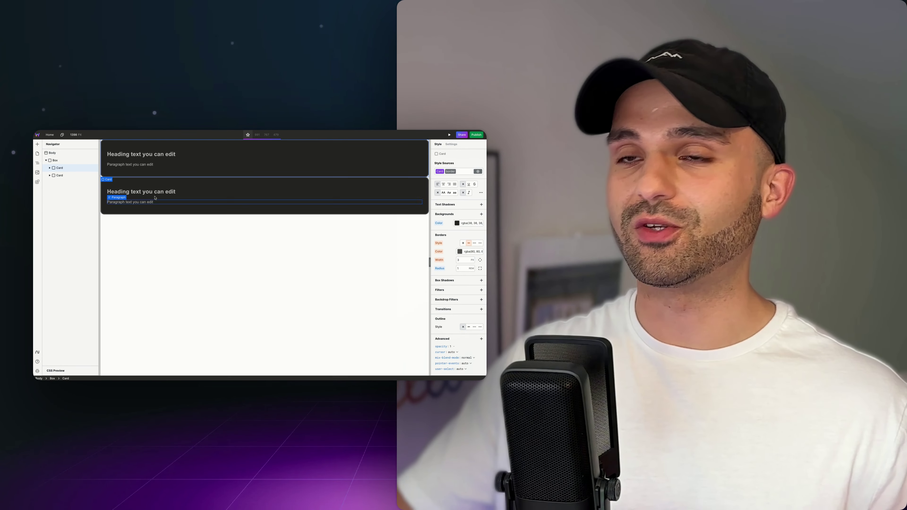
pyautogui.click(71, 167)
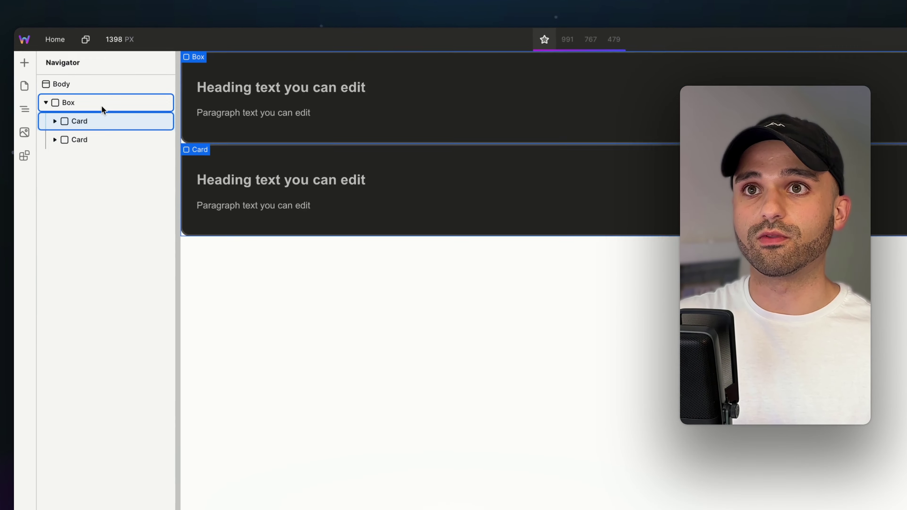
# Step: Make the section Box a flex container in a row with the cards centred
pyautogui.click(85, 130)
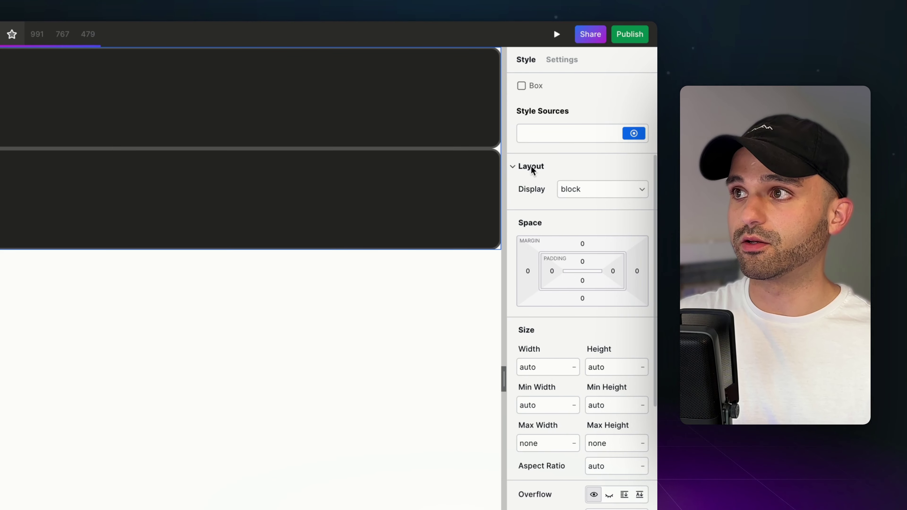
pyautogui.click(584, 189)
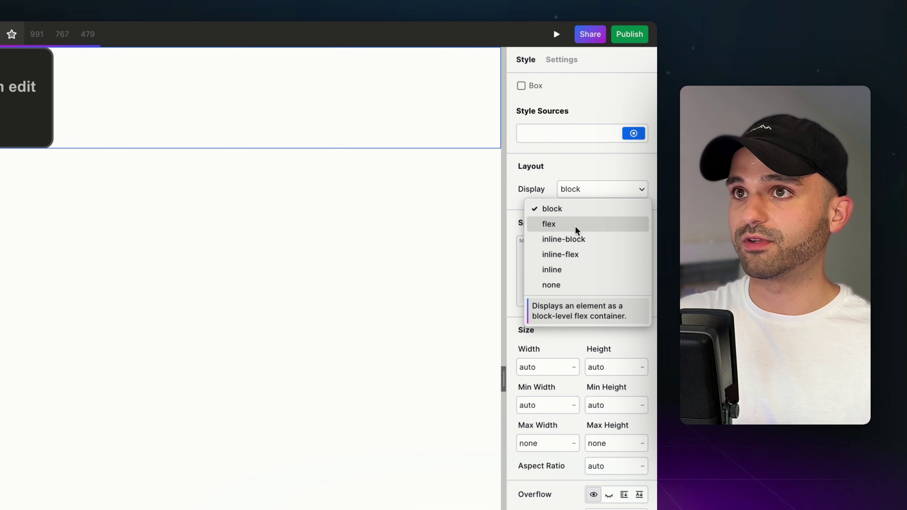
pyautogui.click(576, 224)
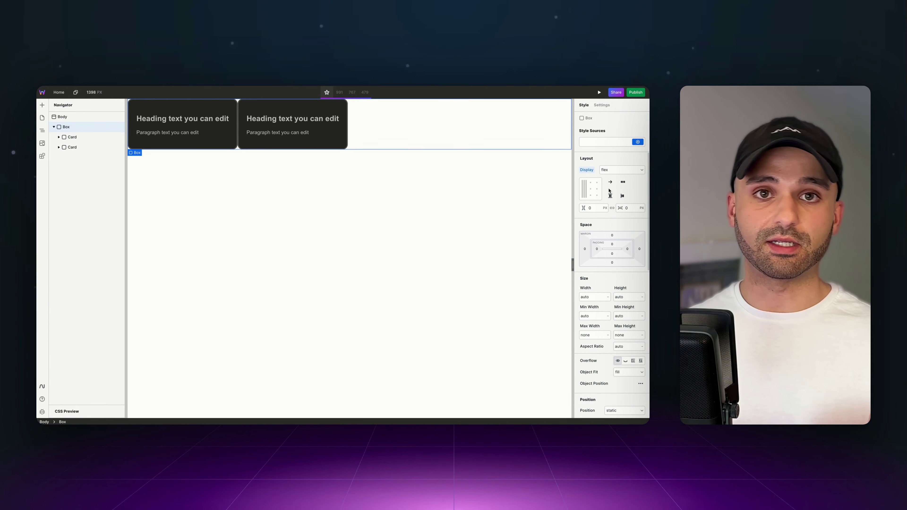
pyautogui.click(609, 182)
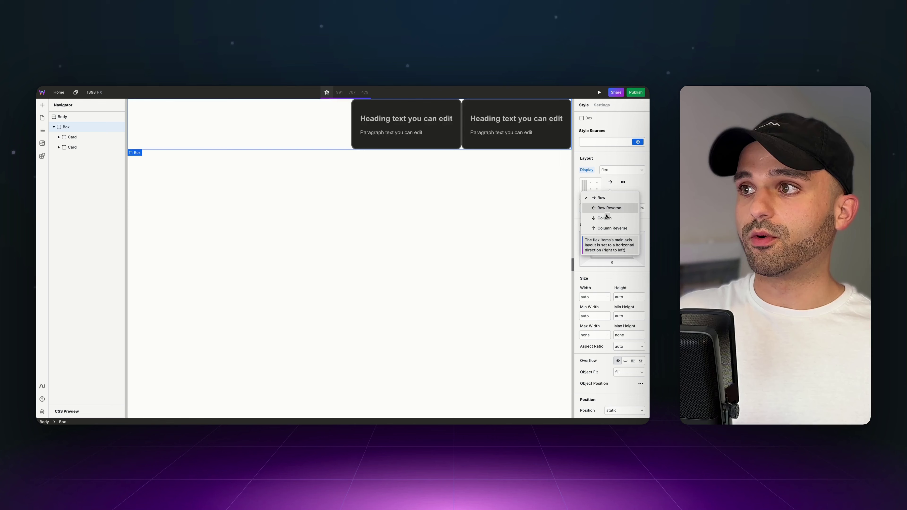
pyautogui.click(594, 196)
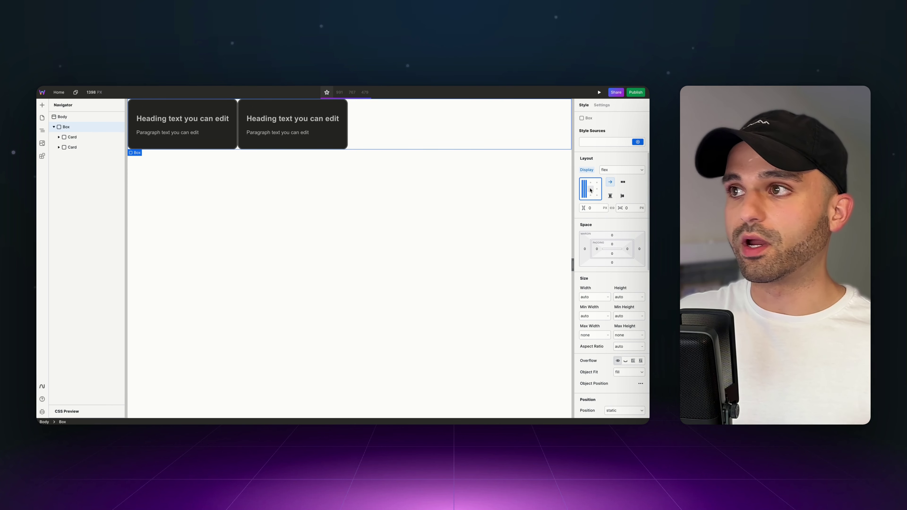
pyautogui.click(590, 190)
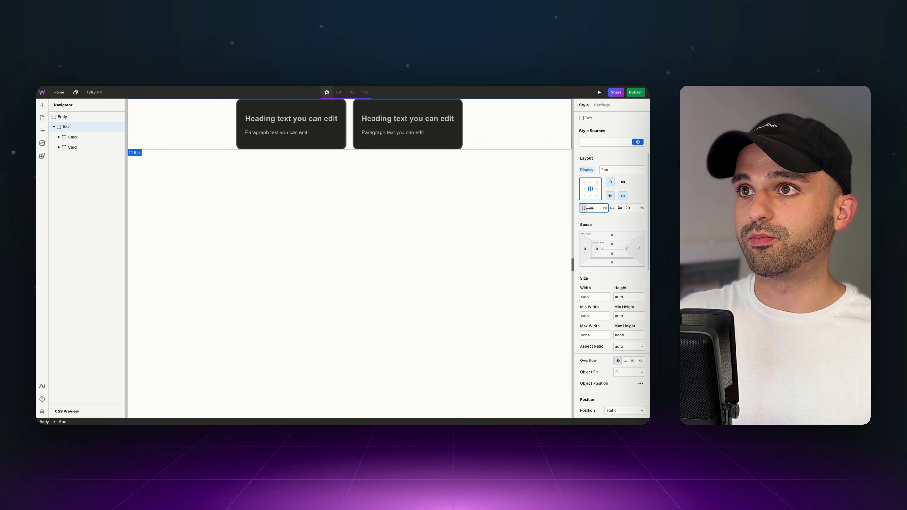
# Step: Duplicate the second Card to reach seven cards and turn on flex wrap for the Box
pyautogui.click(92, 149)
pyautogui.hotkey('ctrl', 'd')
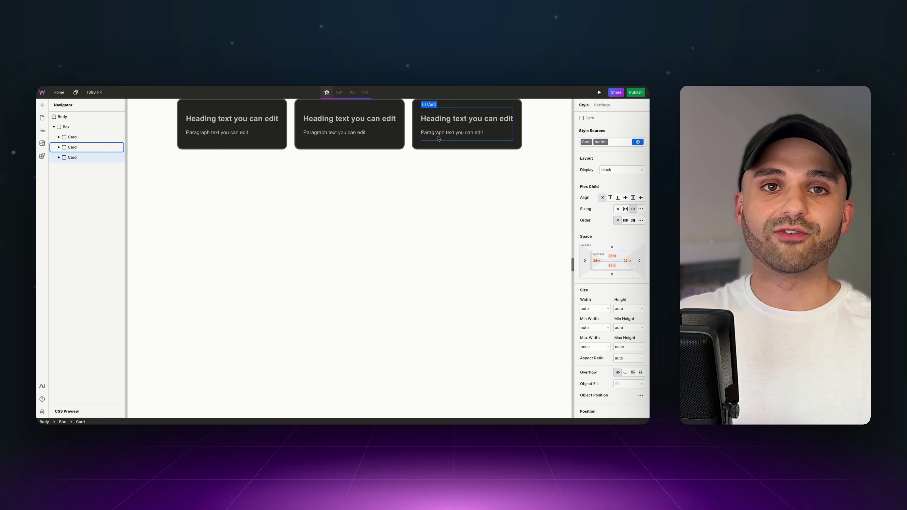
pyautogui.hotkey('ctrl', 'd')
pyautogui.hotkey('ctrl', 'd')
pyautogui.hotkey('ctrl', 'd')
pyautogui.hotkey('ctrl', 'd')
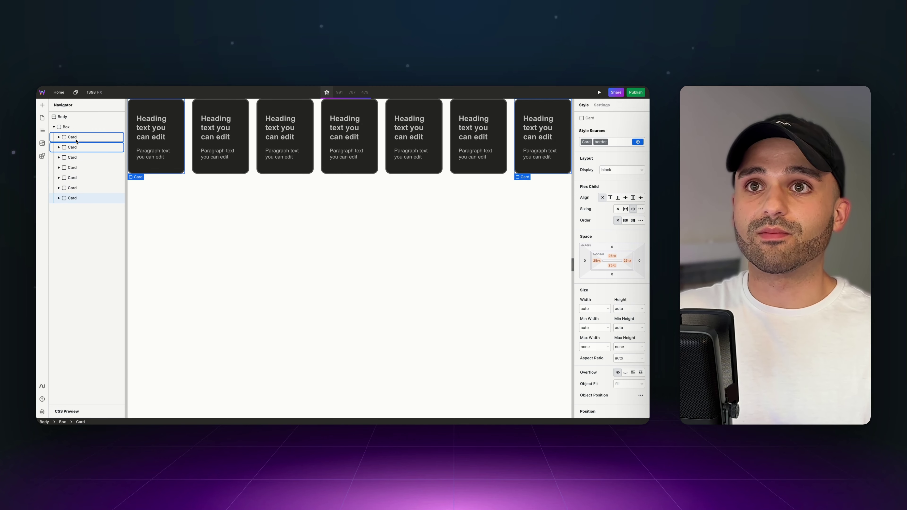
pyautogui.click(73, 130)
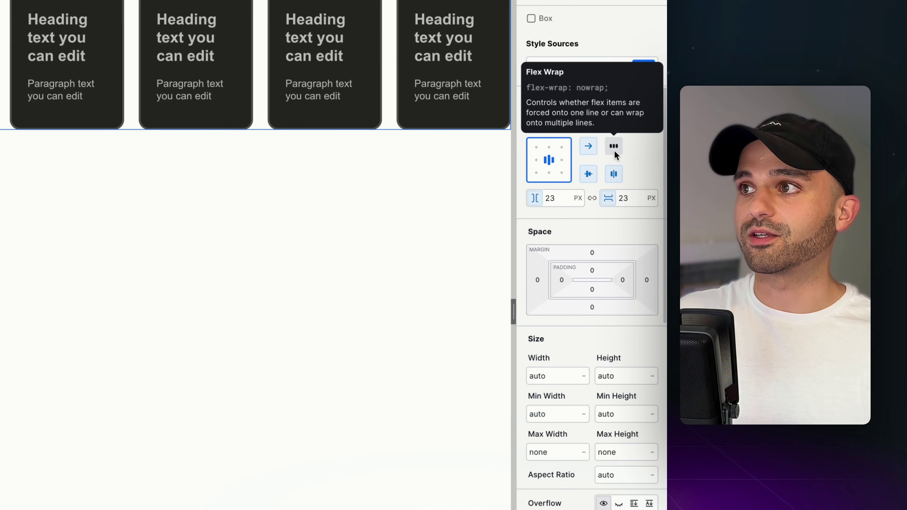
pyautogui.click(614, 153)
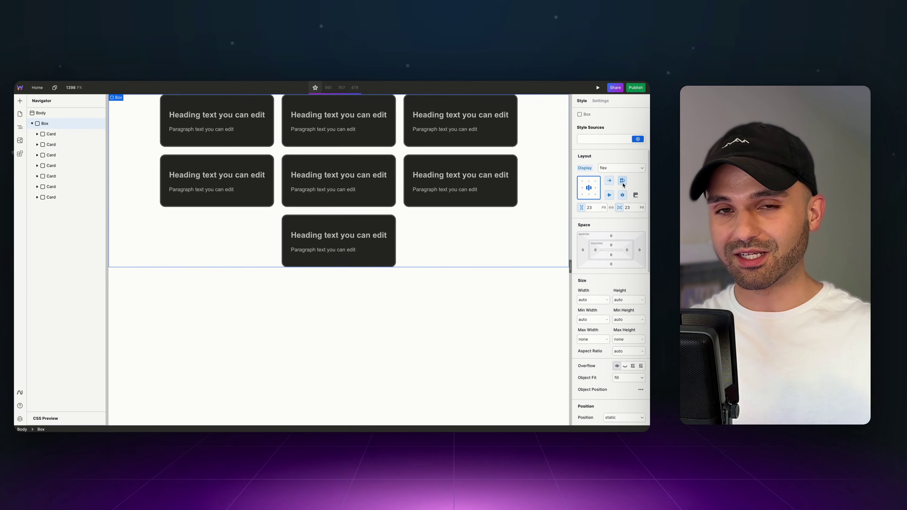